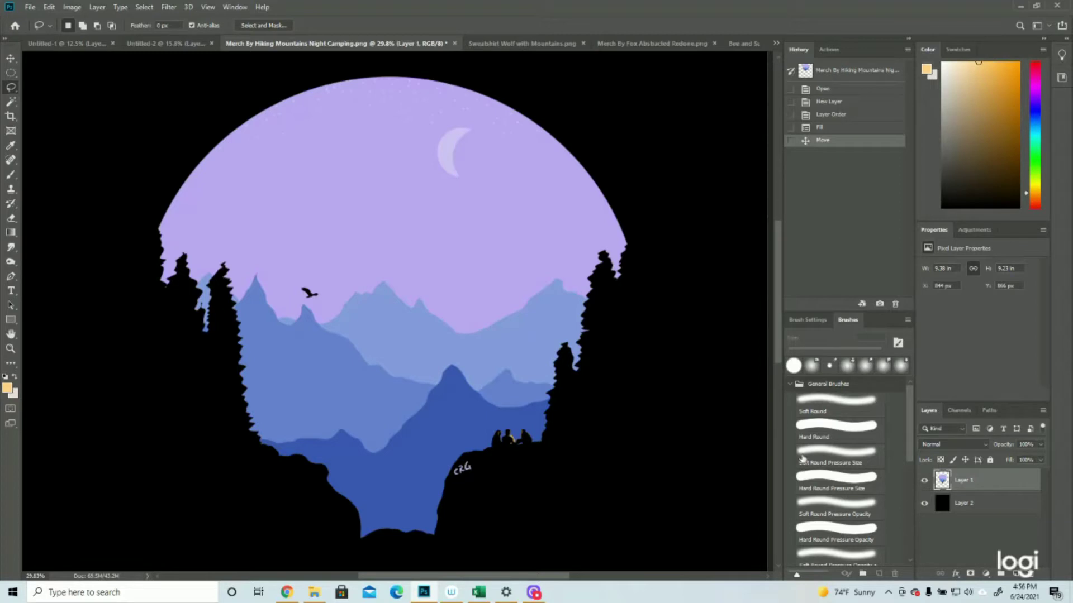
Step: Look through the finished artworks on black: the mountain wolf, the night camping scene, the abstracted fox and the bee with sunflower
click(521, 44)
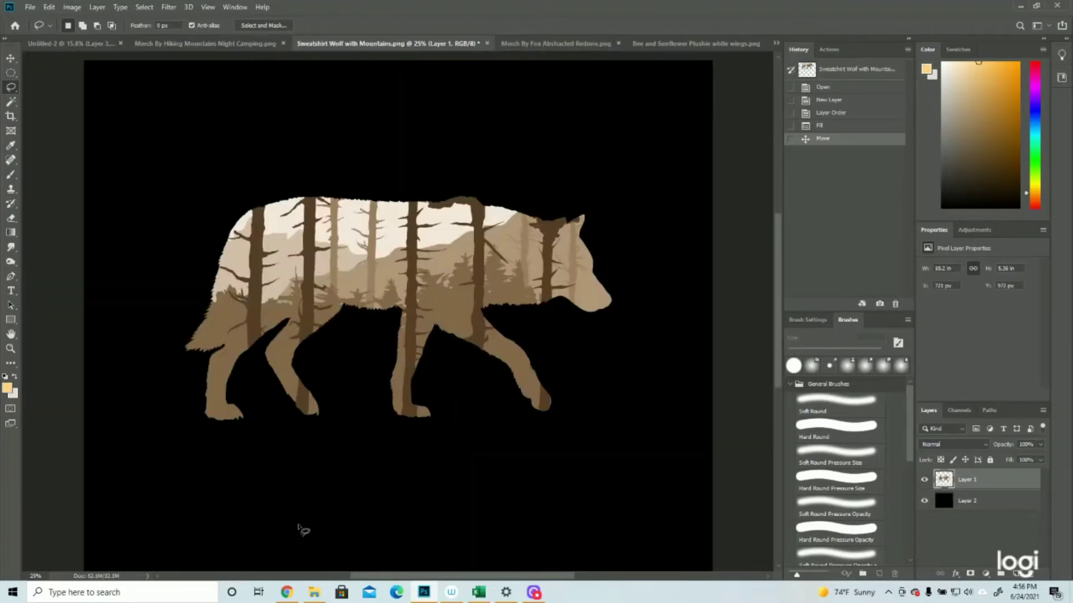
click(10, 348)
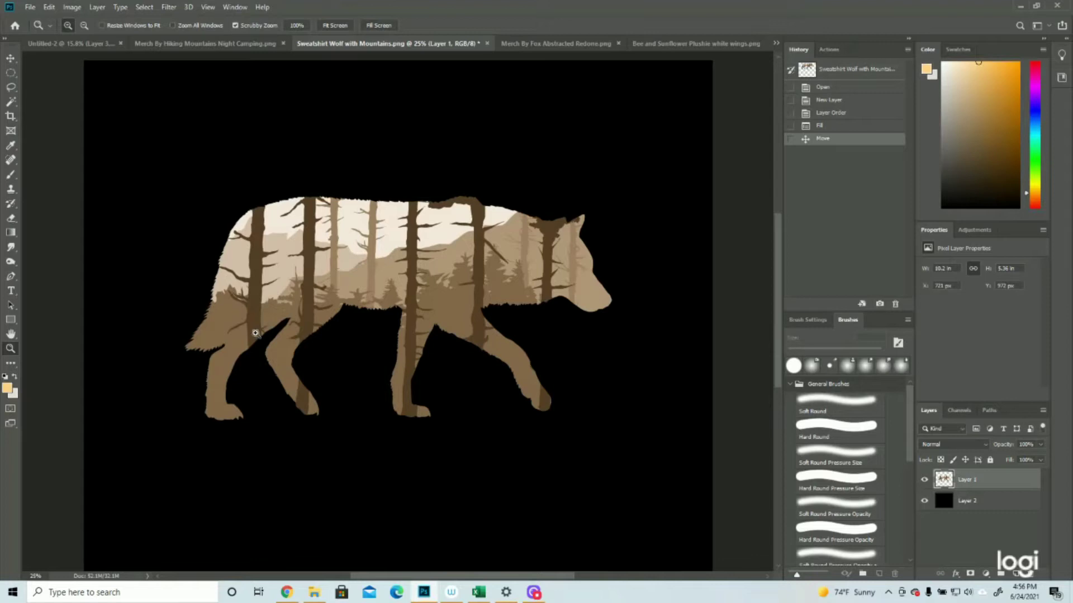
click(235, 43)
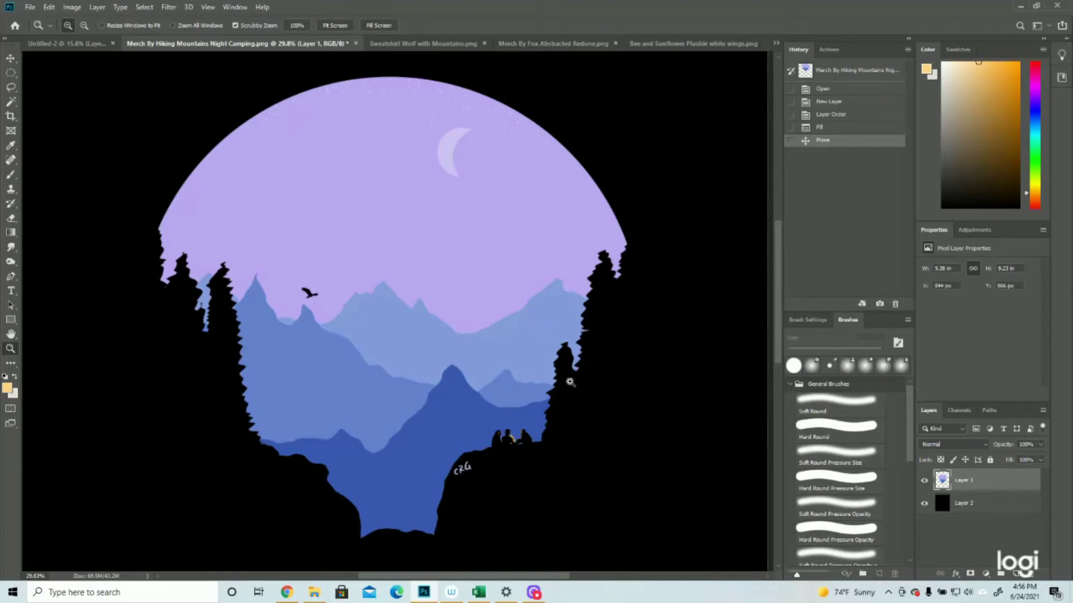
click(423, 43)
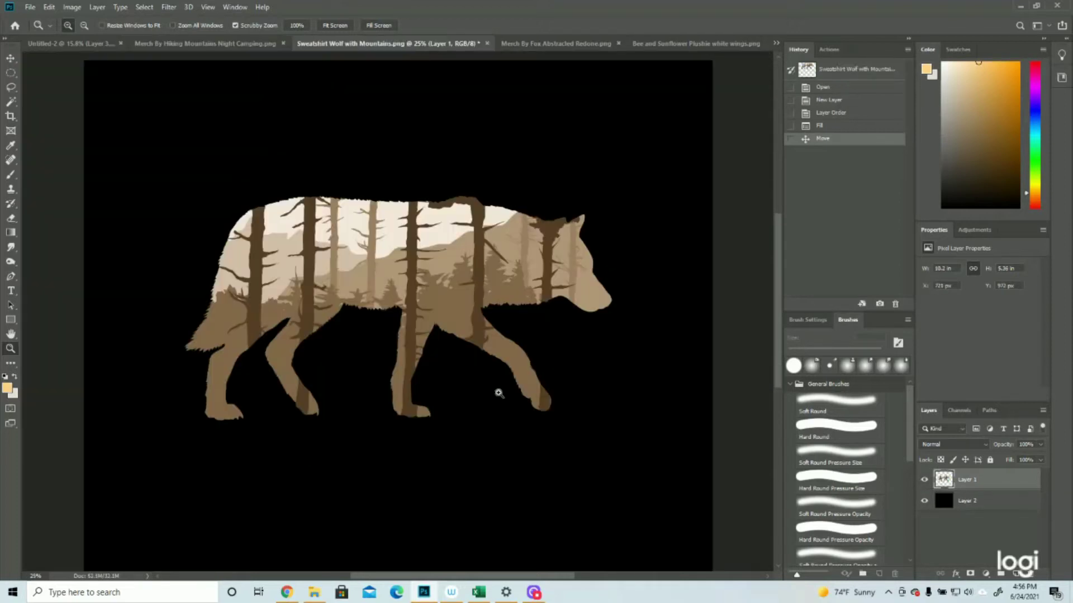
click(540, 41)
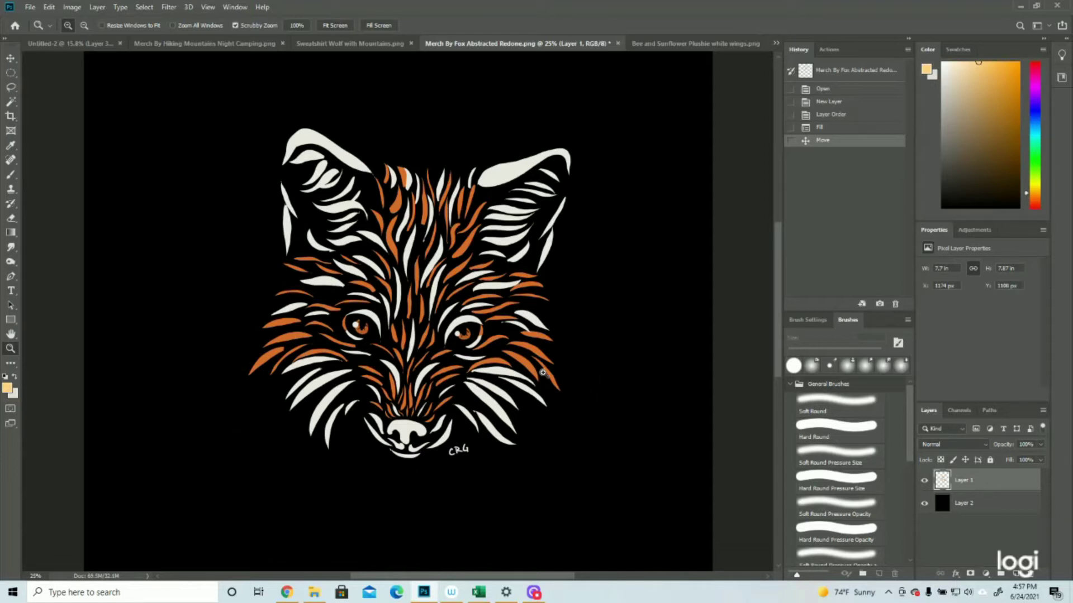
click(678, 47)
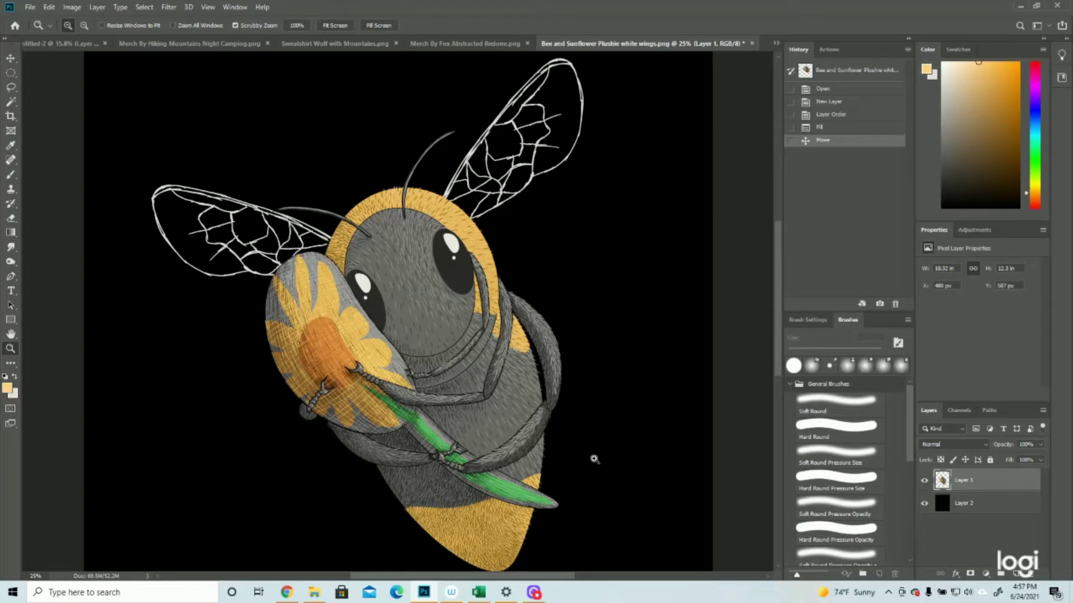
scroll(595, 456, down, 1)
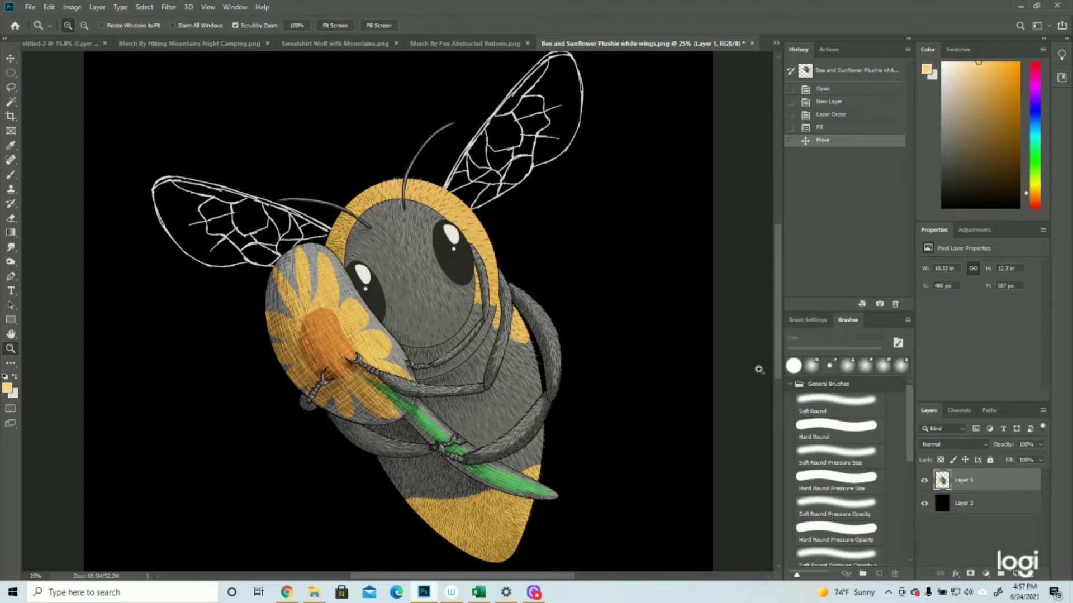
scroll(781, 338, up, 1)
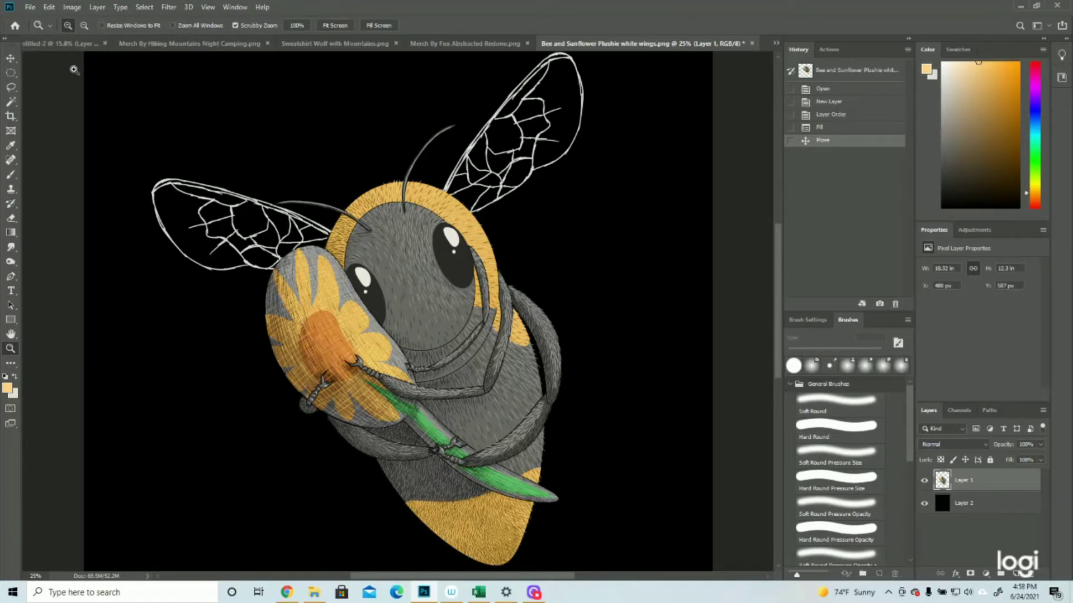
Step: Examine the mountain and forest line sketch in Untitled-2 and compare it with the Hiking Mountains Night Camping artwork
click(43, 49)
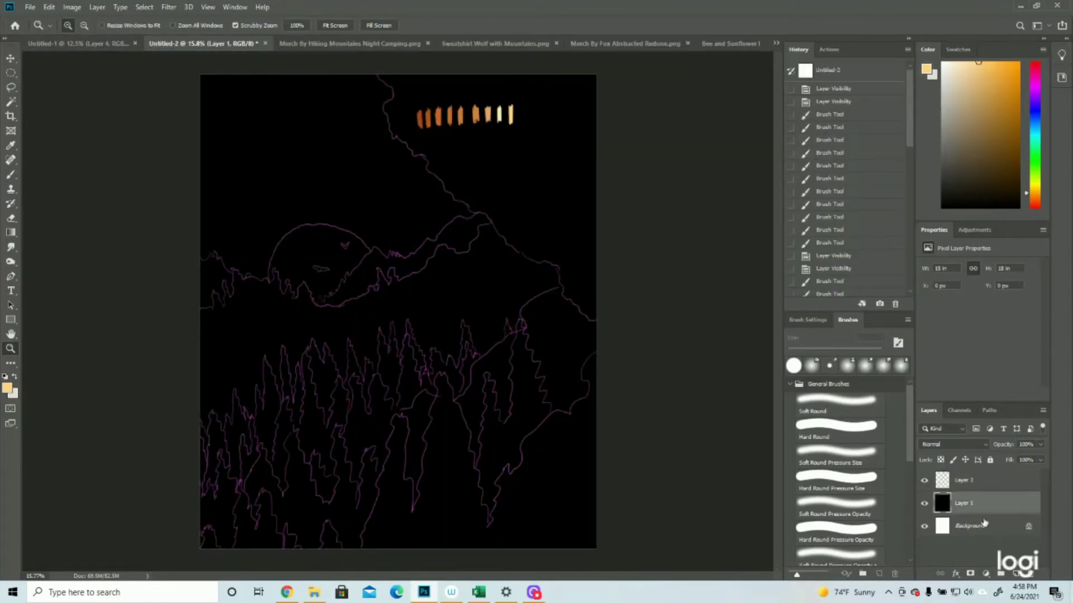
click(968, 481)
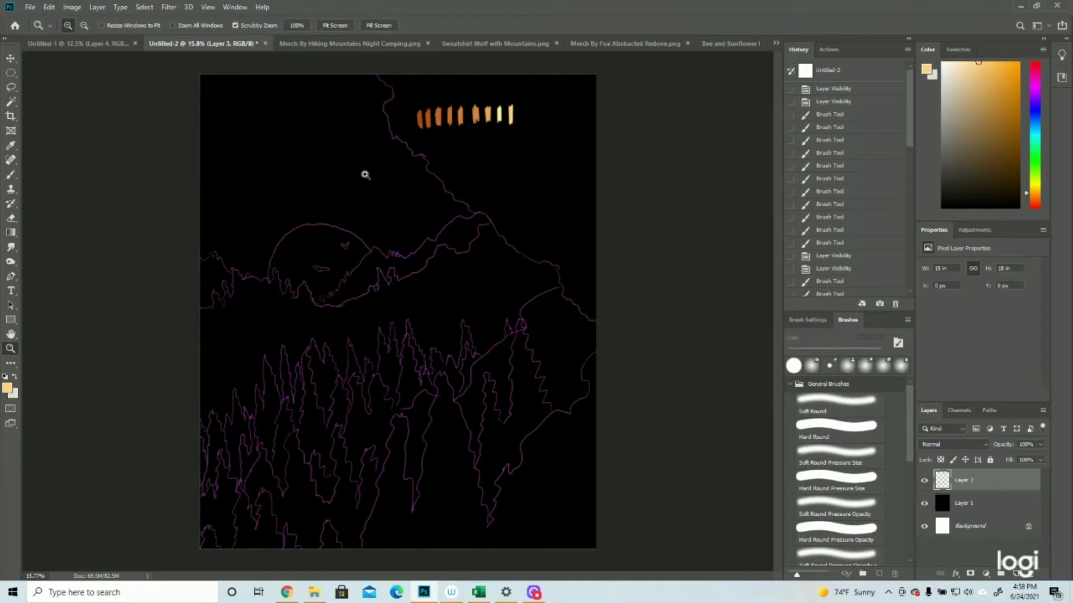
click(342, 44)
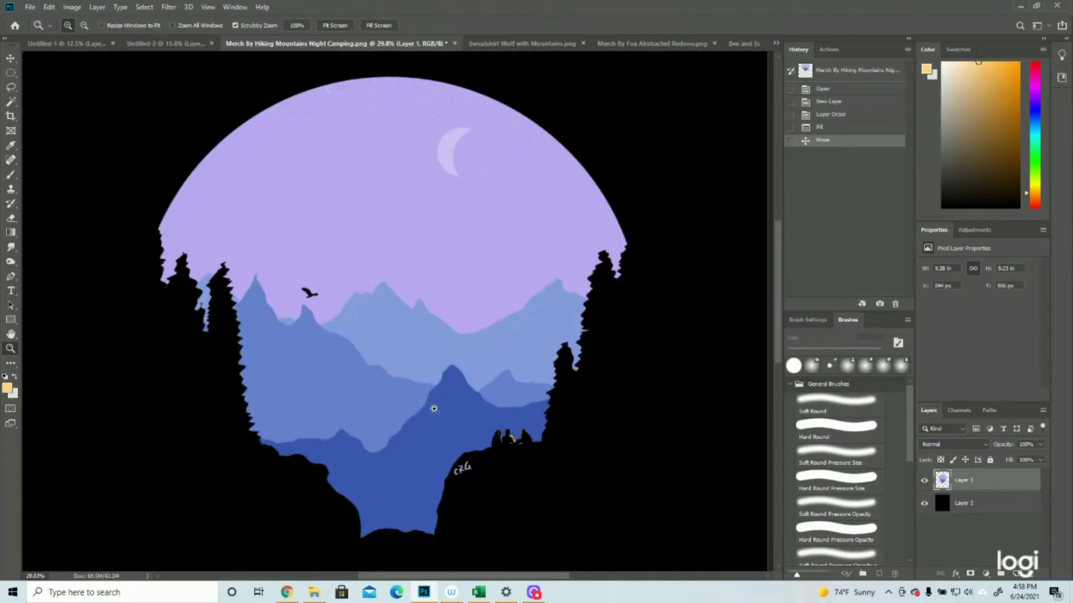
click(159, 44)
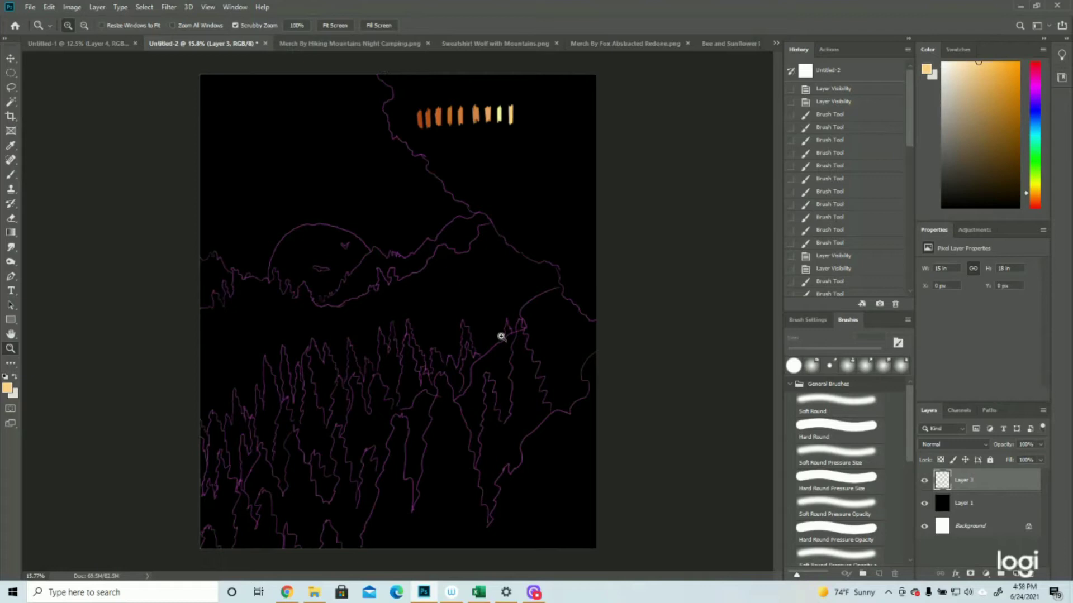
Step: Add a new layer directly above the black Layer 1 and use the light orange of the last swatch as the foreground color
click(975, 509)
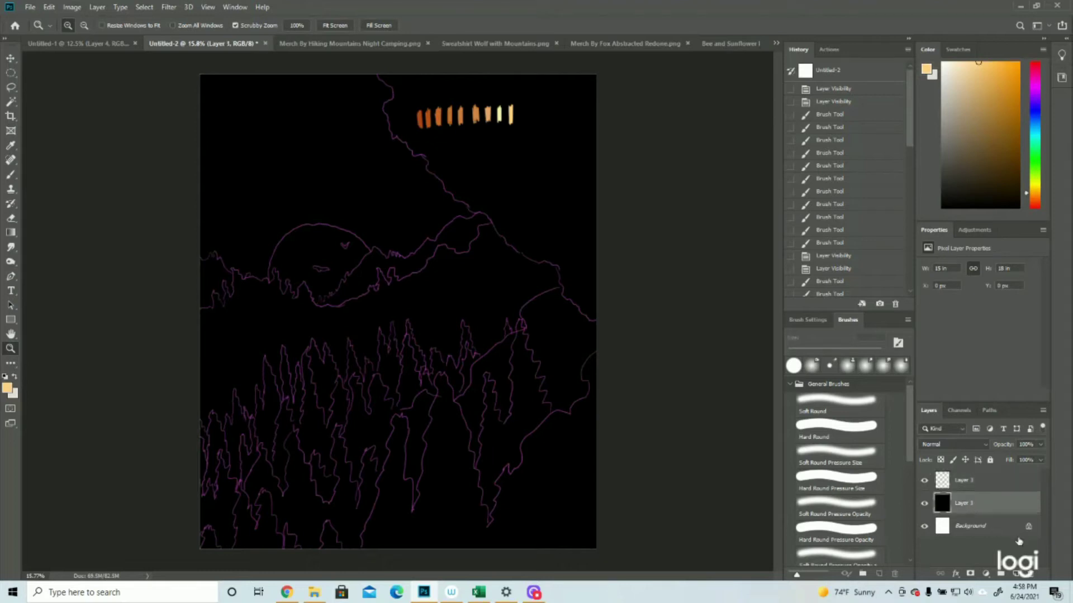
click(1016, 574)
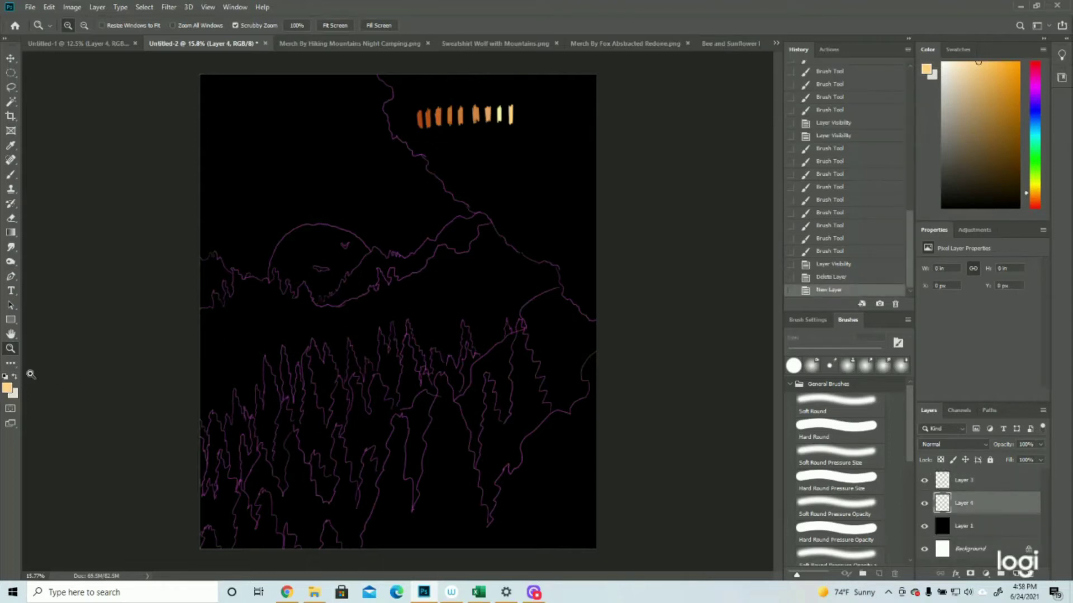
drag(501, 95, 561, 100)
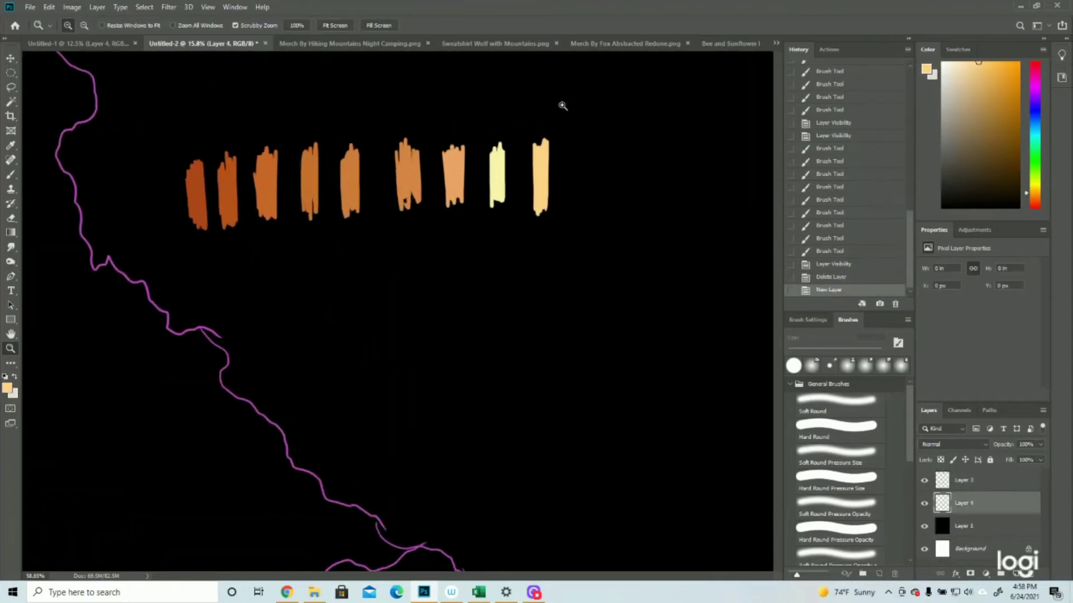
click(8, 388)
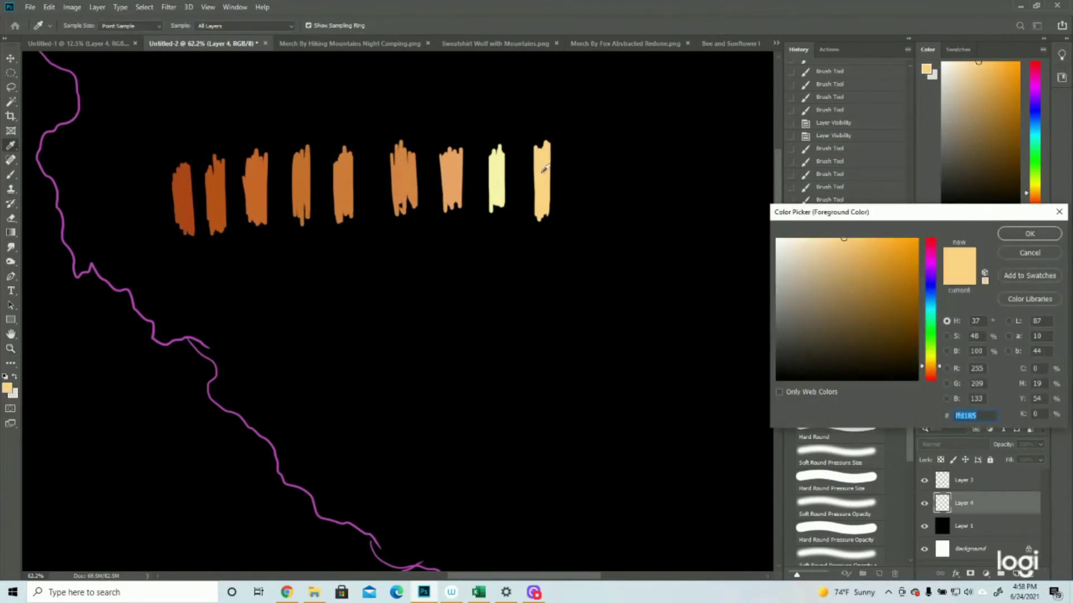
click(1029, 234)
Step: Fill the new empty layer with the light orange foreground color in Normal mode at 100% opacity
key(z)
drag(604, 253, 500, 259)
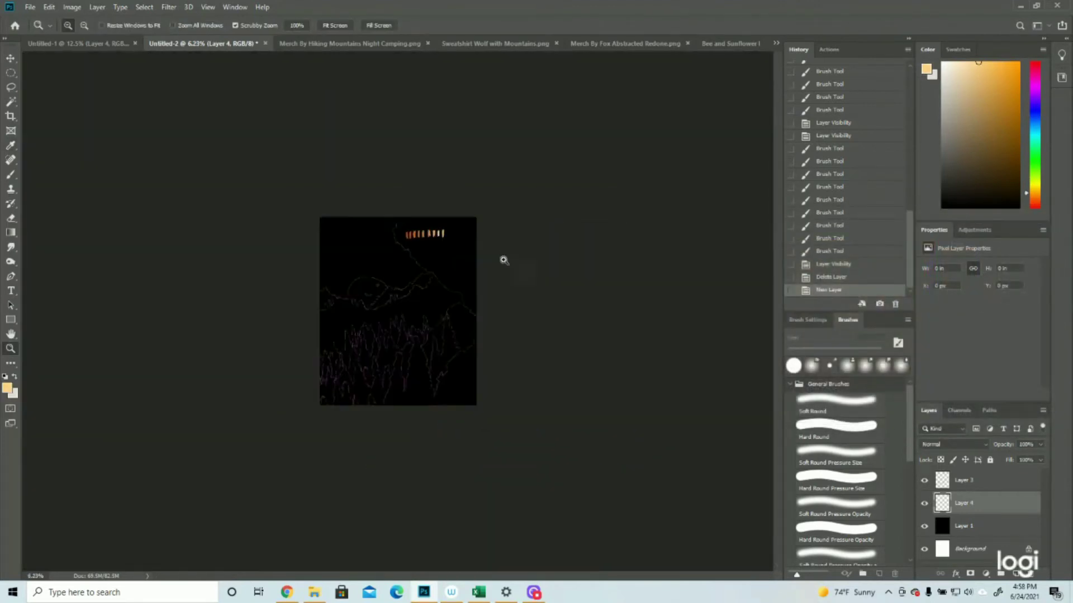
drag(369, 241, 383, 247)
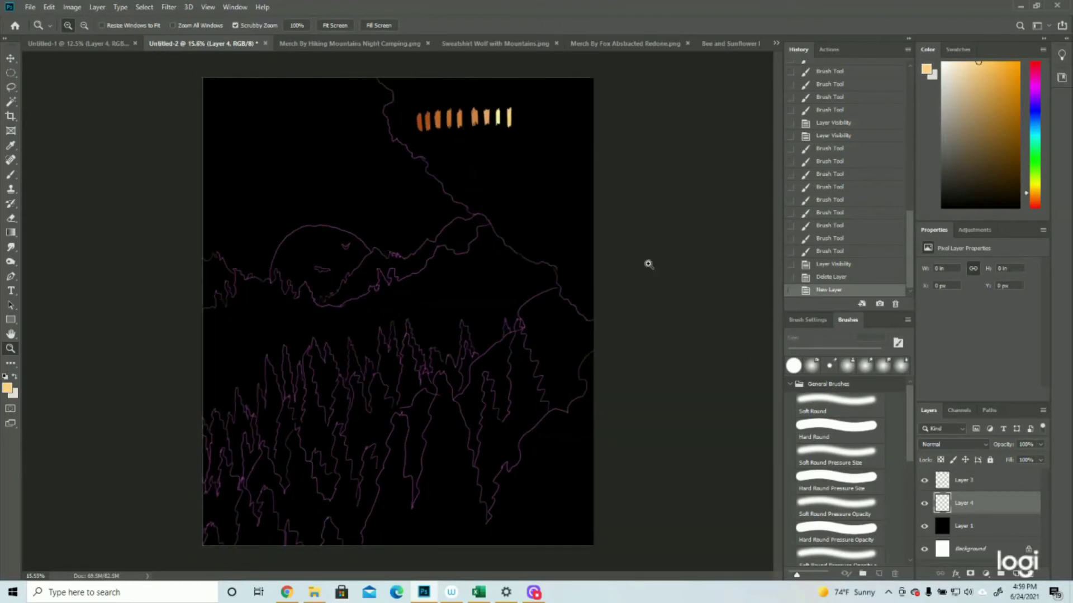
mouse_move(513, 88)
mouse_down()
mouse_move(572, 103)
mouse_move(508, 209)
mouse_up()
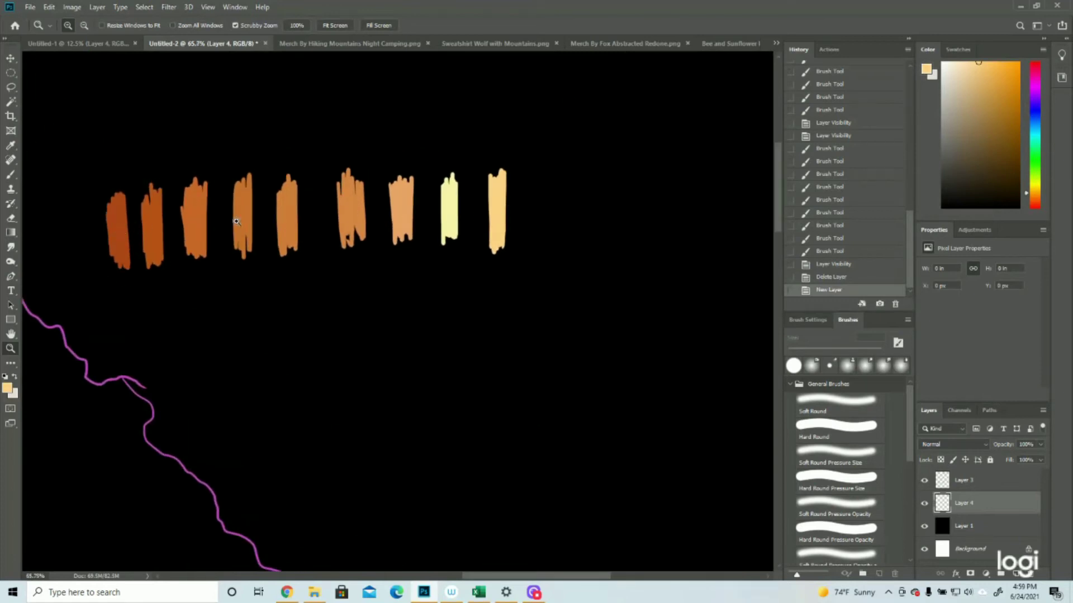
drag(587, 269, 467, 274)
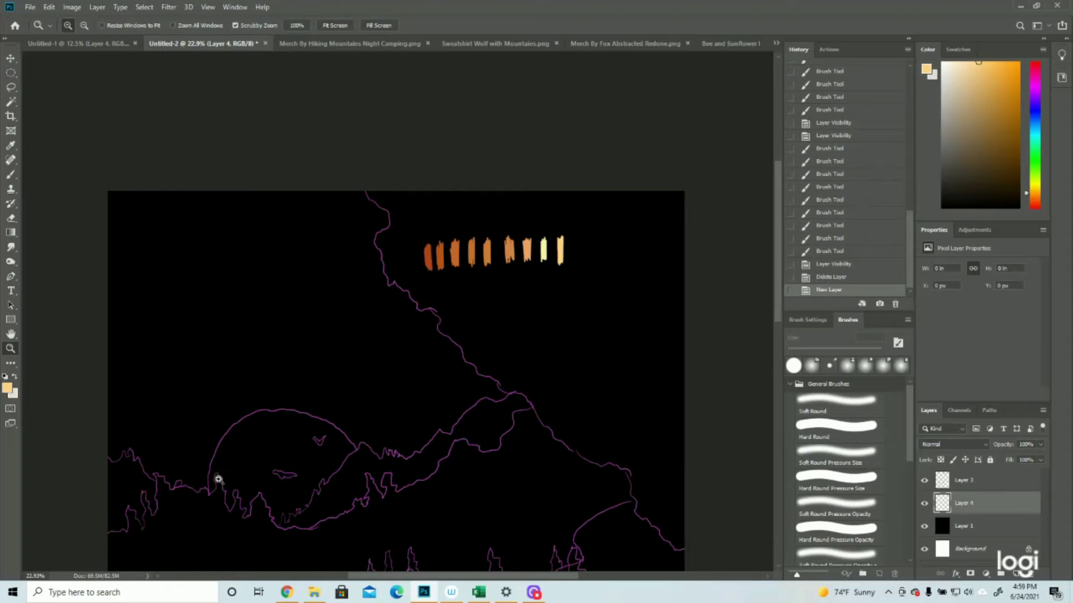
drag(513, 281, 471, 276)
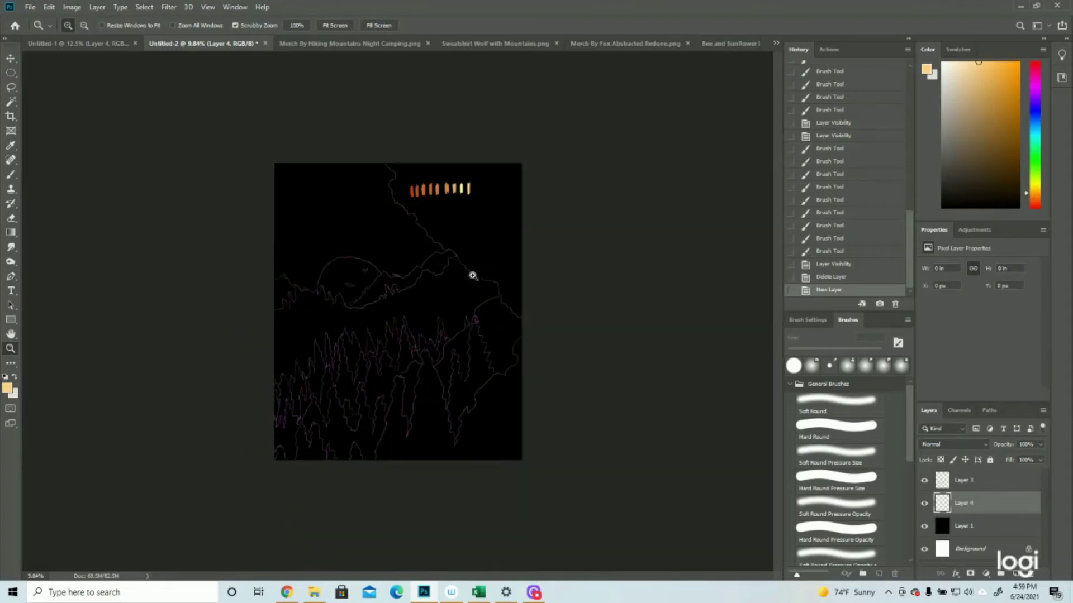
click(444, 282)
click(49, 8)
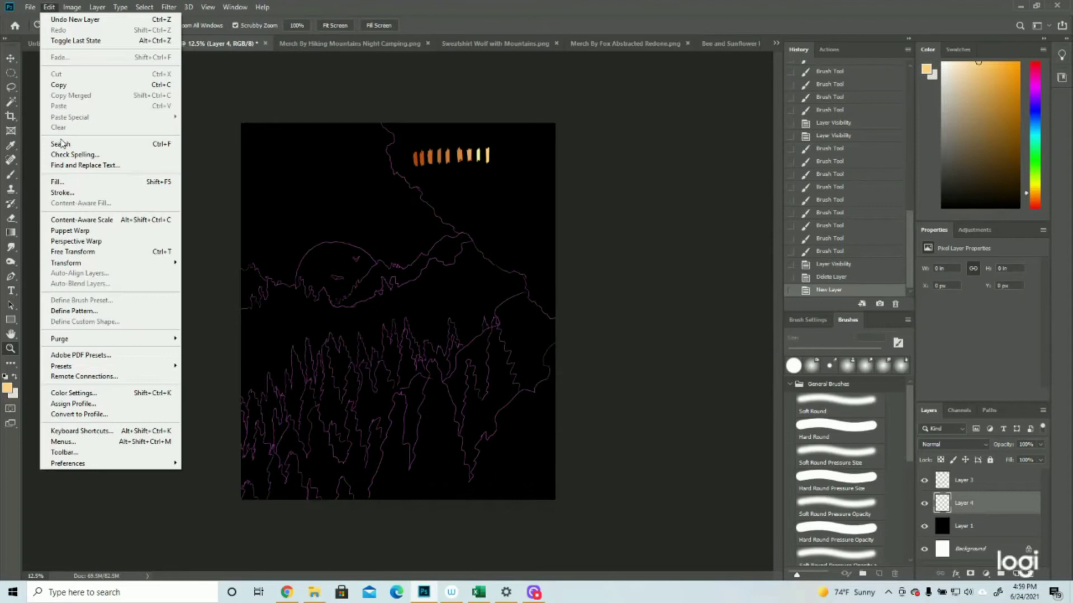
click(59, 185)
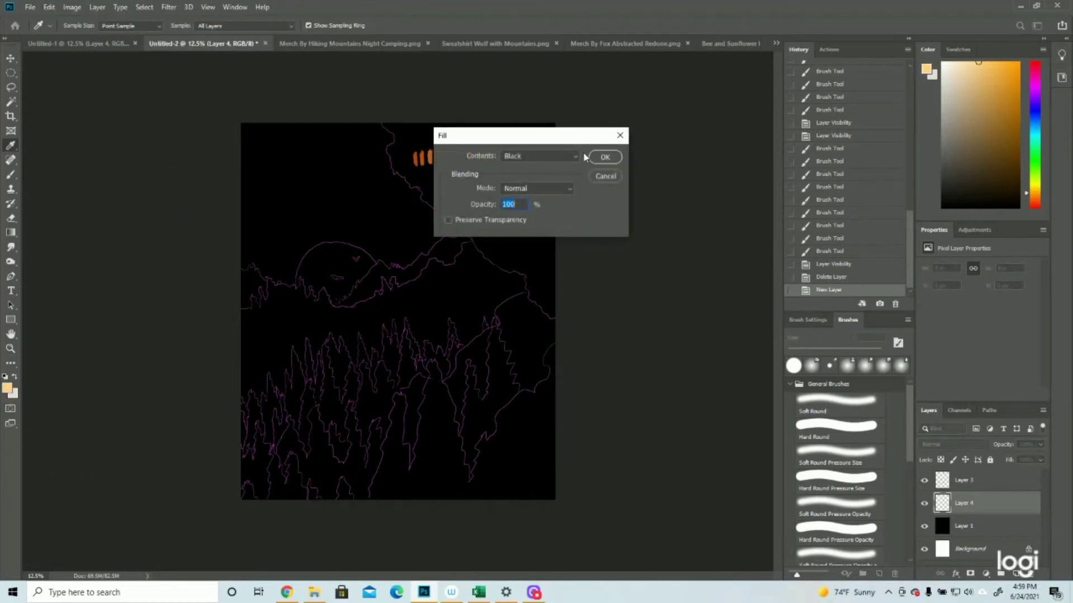
click(538, 156)
click(534, 157)
click(605, 157)
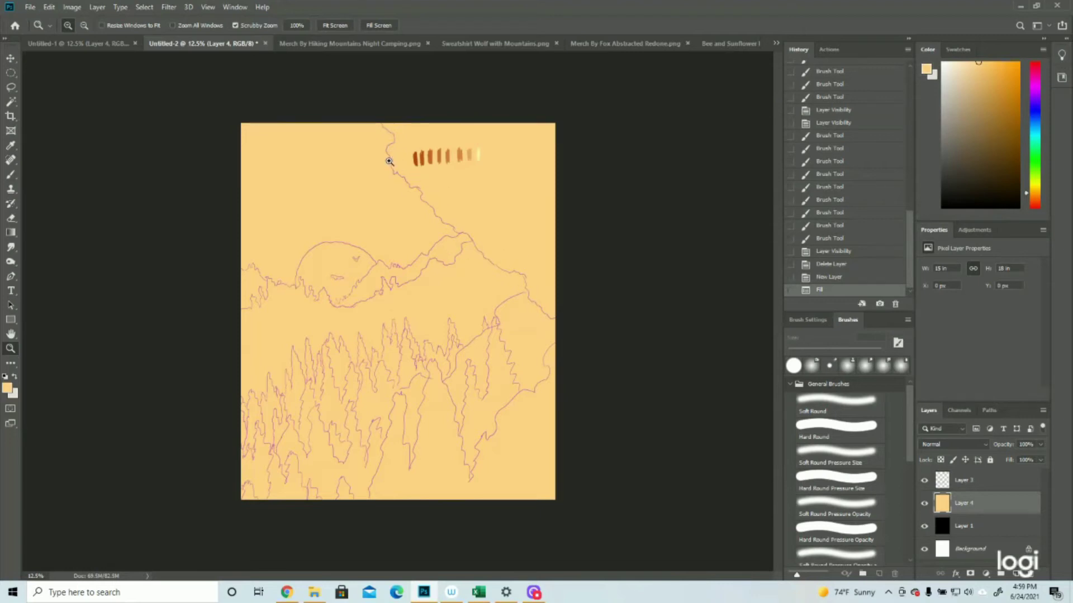
Step: With the sketch layer temporarily hidden, lasso a jagged area in the orange layer's upper-right corner, delete it and deselect
click(463, 95)
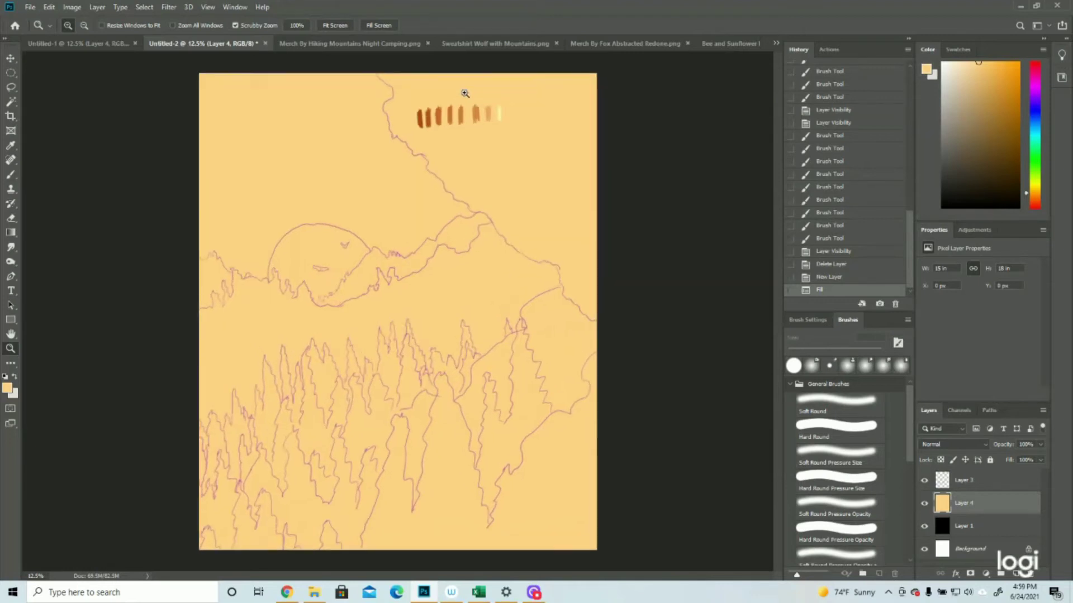
click(12, 88)
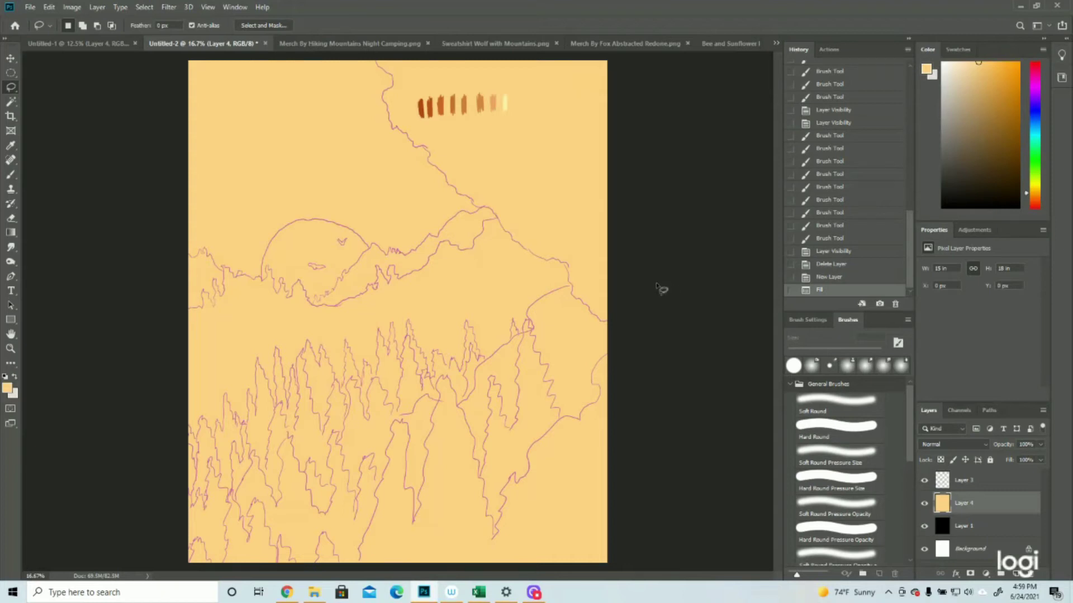
click(924, 482)
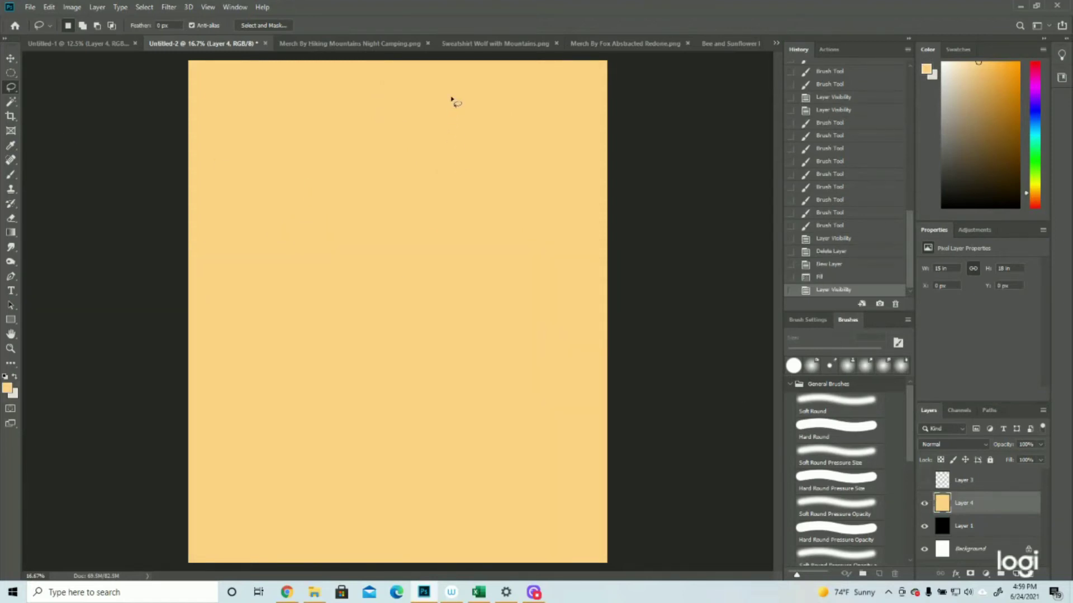
mouse_move(428, 62)
mouse_down()
mouse_move(432, 97)
mouse_move(460, 124)
mouse_move(462, 168)
mouse_move(516, 199)
mouse_move(554, 253)
mouse_move(585, 255)
mouse_move(608, 292)
mouse_move(625, 296)
mouse_move(646, 224)
mouse_move(626, 61)
mouse_move(436, 58)
mouse_move(446, 74)
mouse_move(536, 92)
mouse_move(594, 69)
mouse_move(583, 50)
mouse_move(444, 58)
mouse_up()
key(Delete)
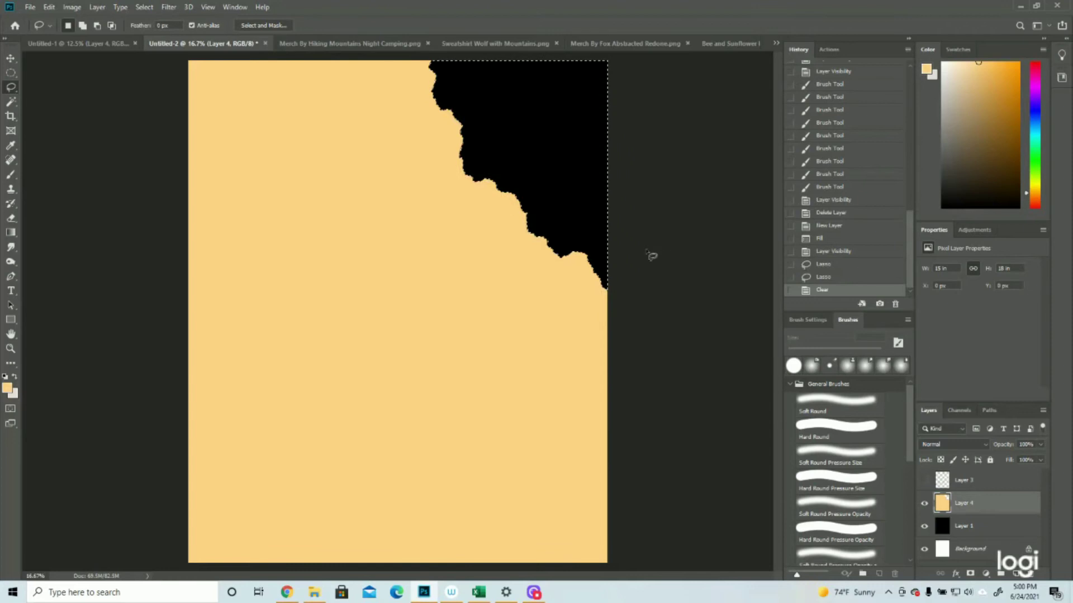
click(144, 7)
click(152, 31)
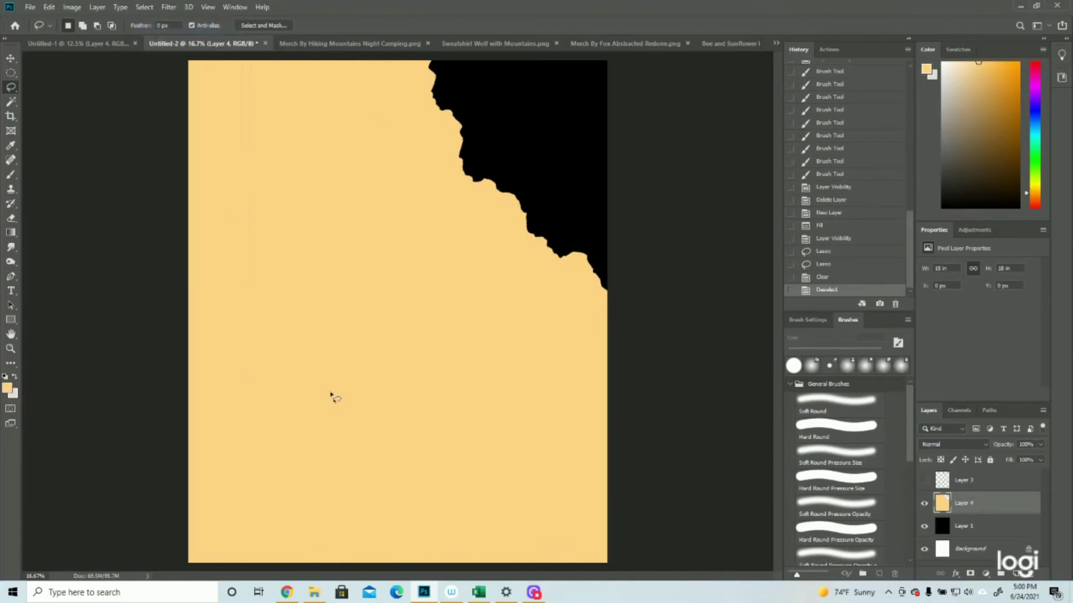
click(924, 480)
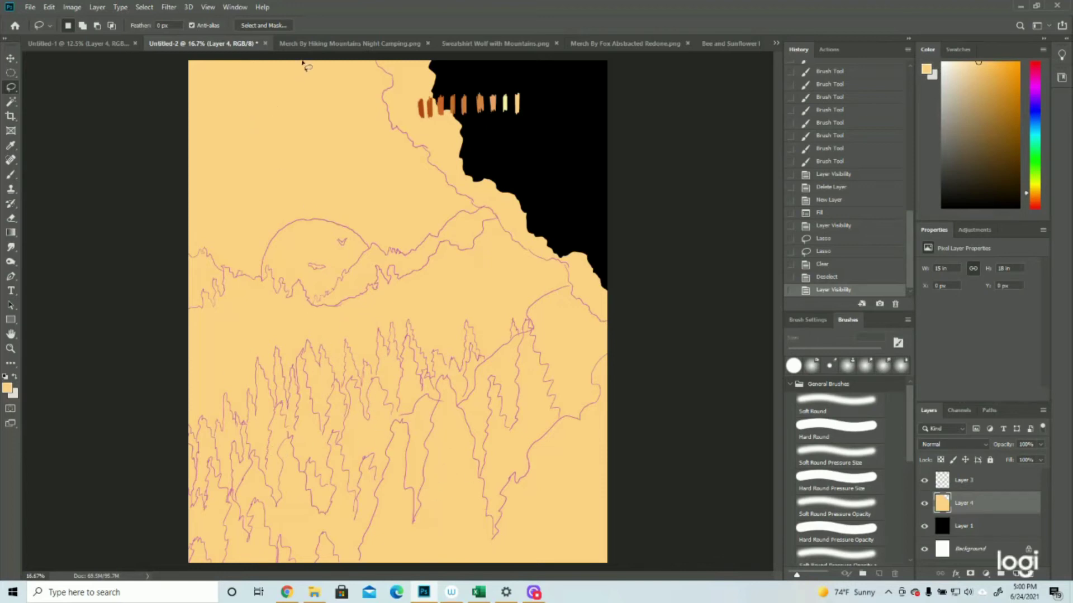
Step: Compare the partly cut sketch document with the night camping, mountain wolf and bee with sunflower artworks
click(313, 44)
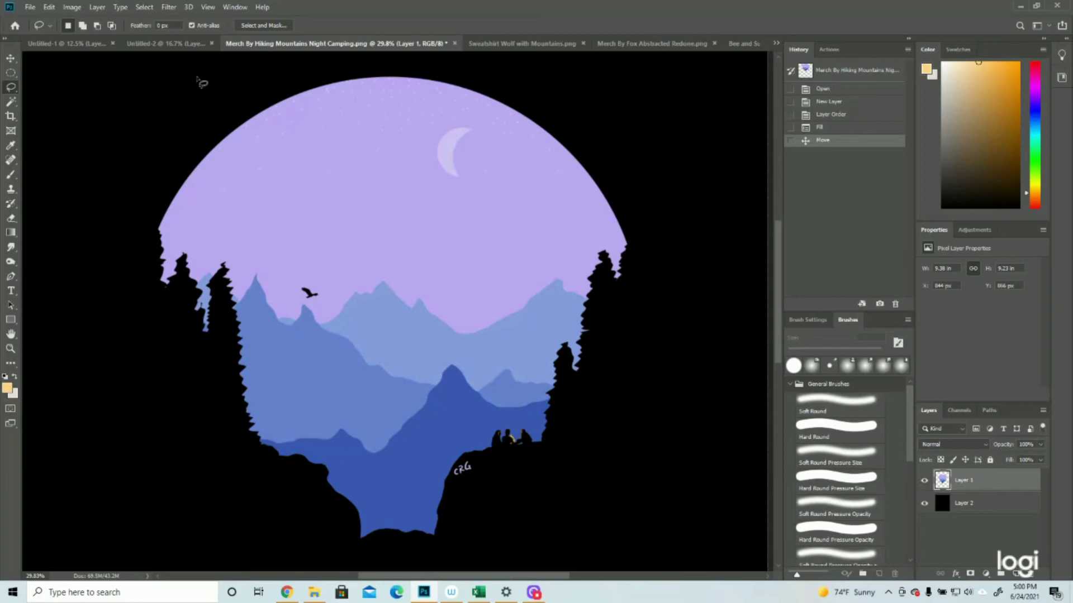
click(181, 45)
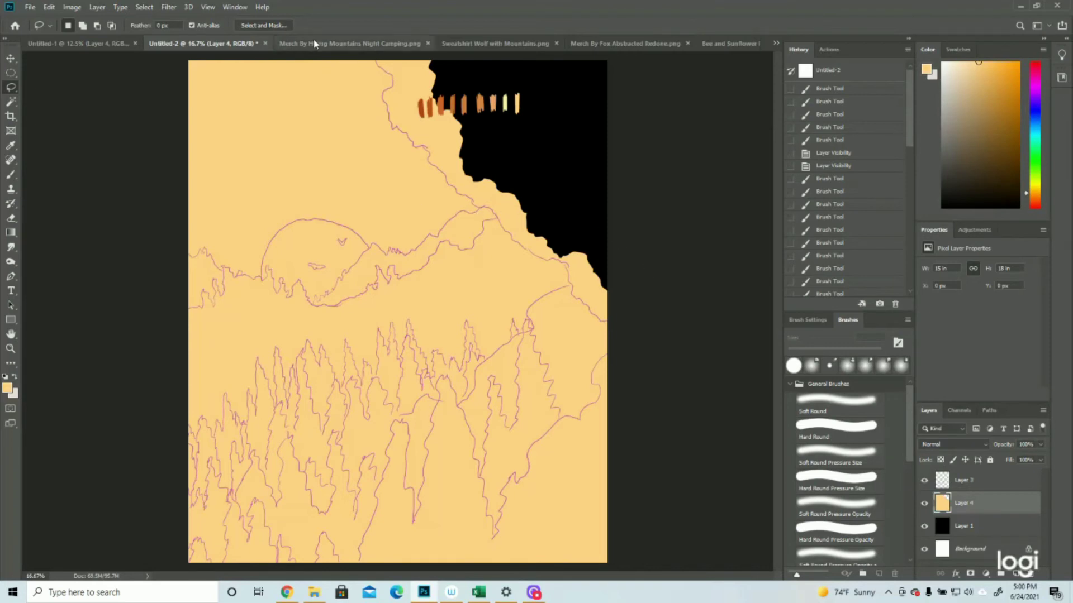
click(329, 45)
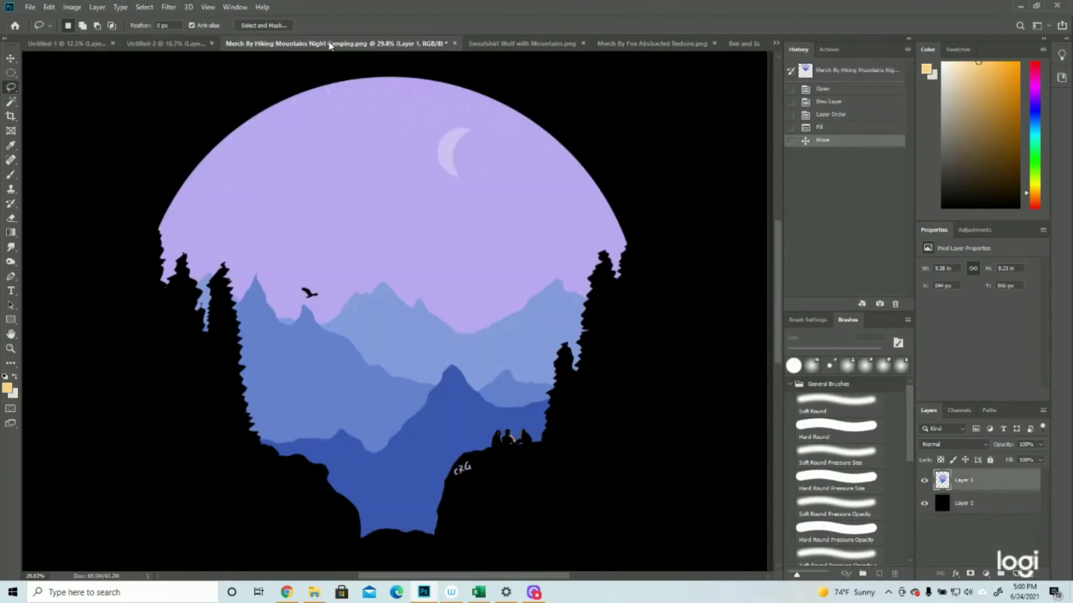
click(508, 44)
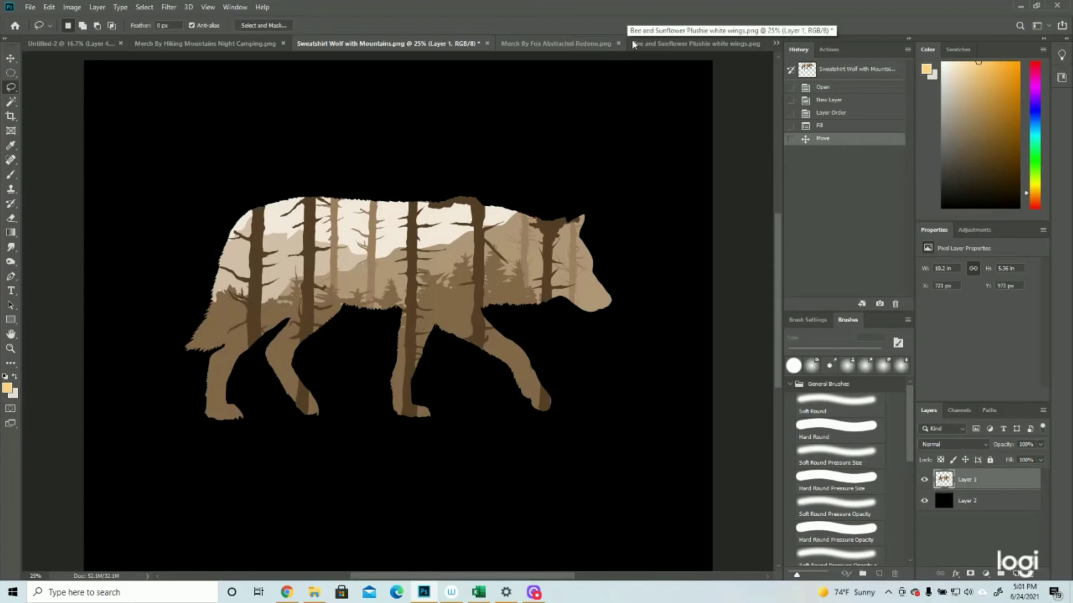
click(659, 44)
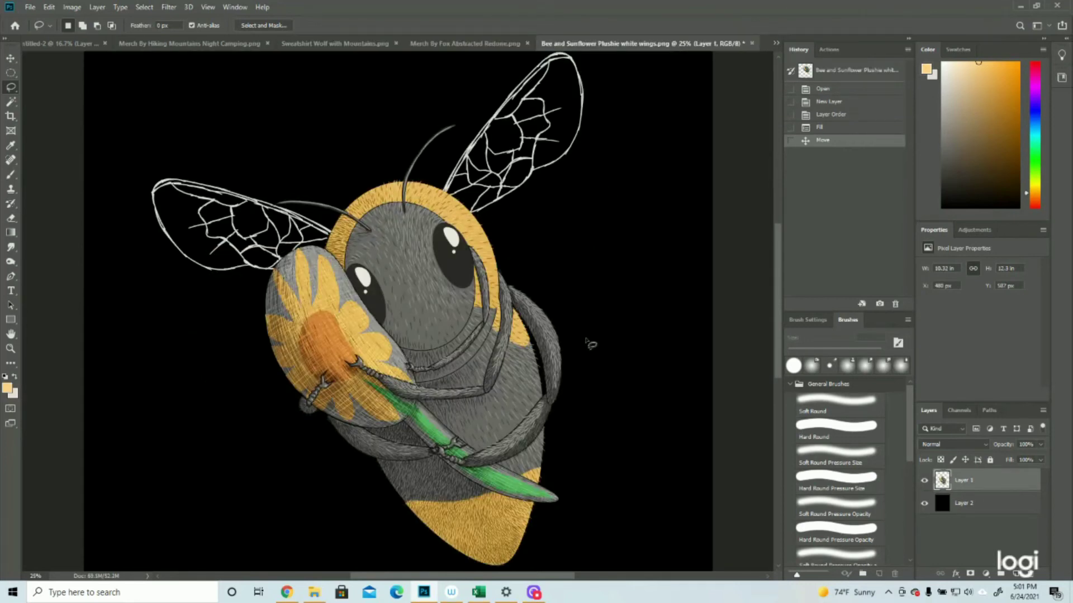